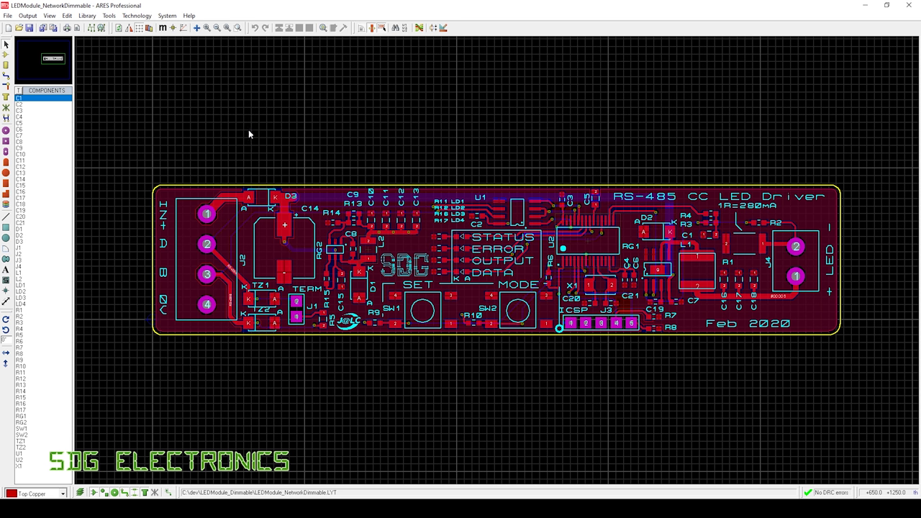
Export Gerber and Excellon files as LEDModule_NetworkDimmableone without the pre-production check
click(28, 15)
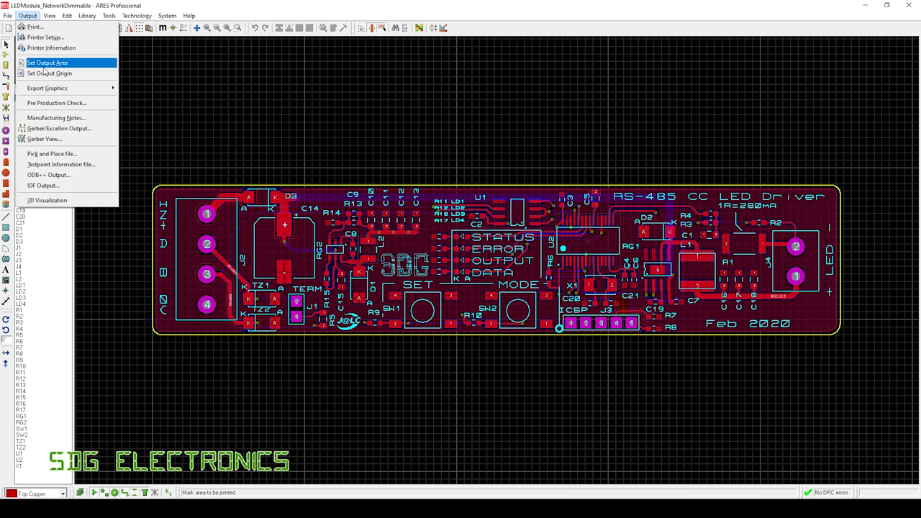
click(69, 130)
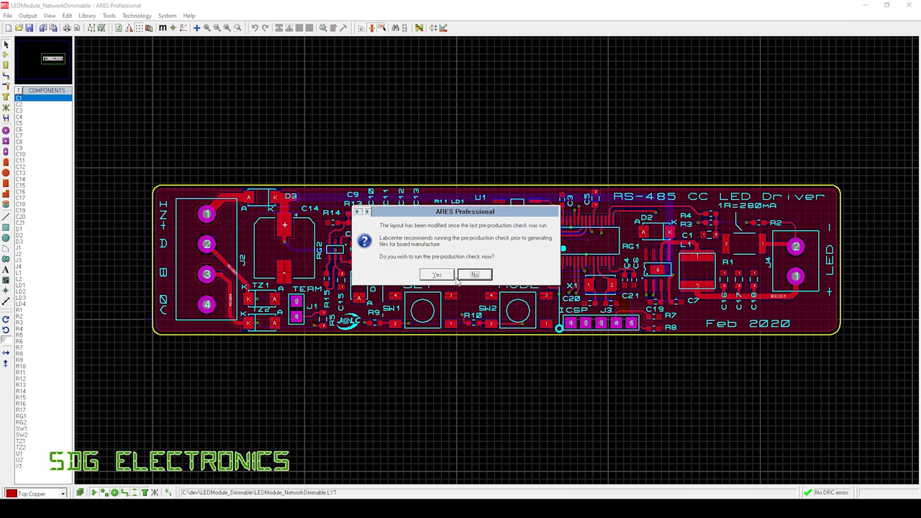
click(474, 281)
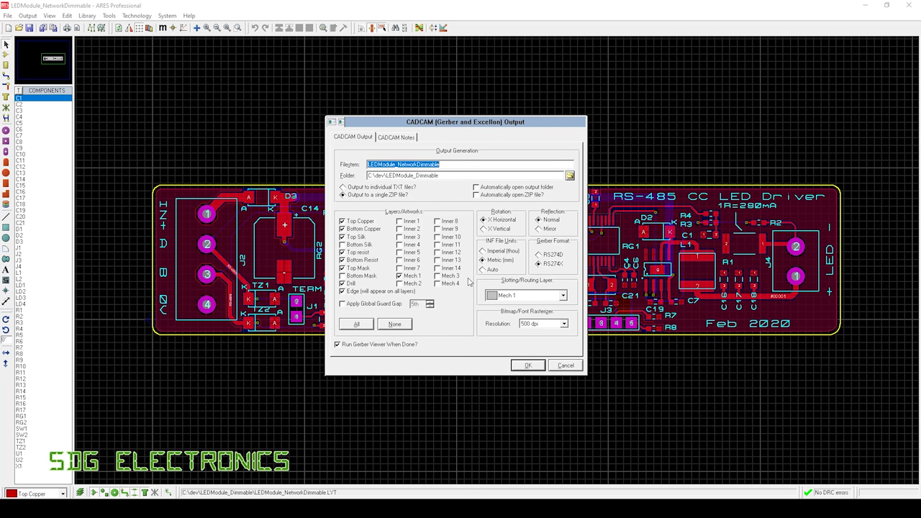
click(461, 165)
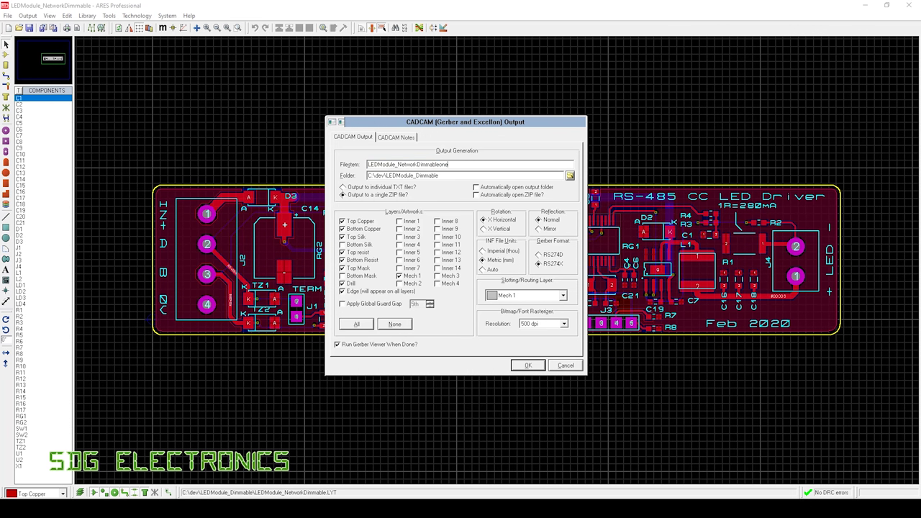
text(one)
key(Return)
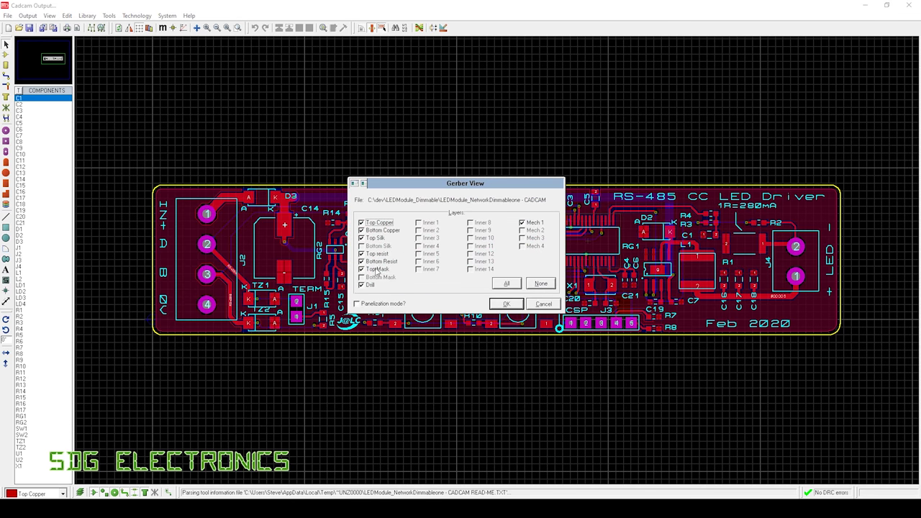
Load the Gerbers in panelization mode, zoom out, and select the 2D box tool on Board Edge
click(356, 304)
click(507, 304)
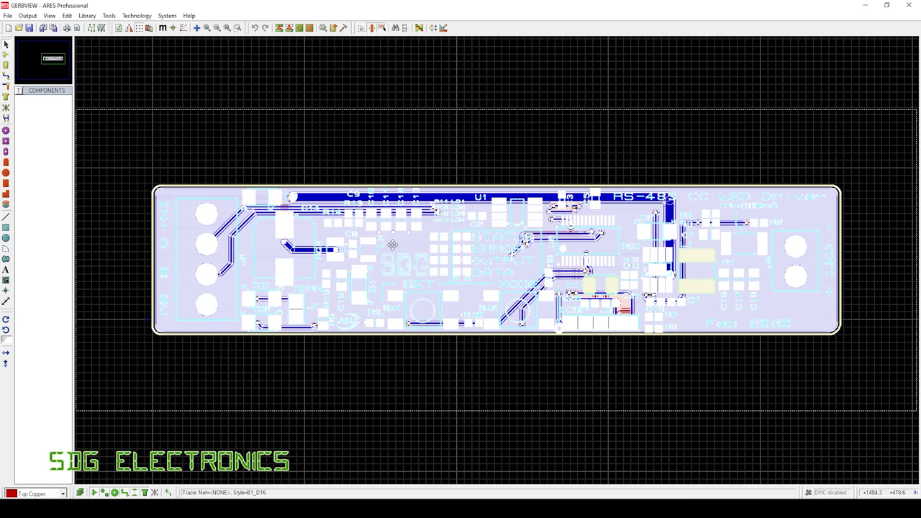
scroll(416, 186, down, 2)
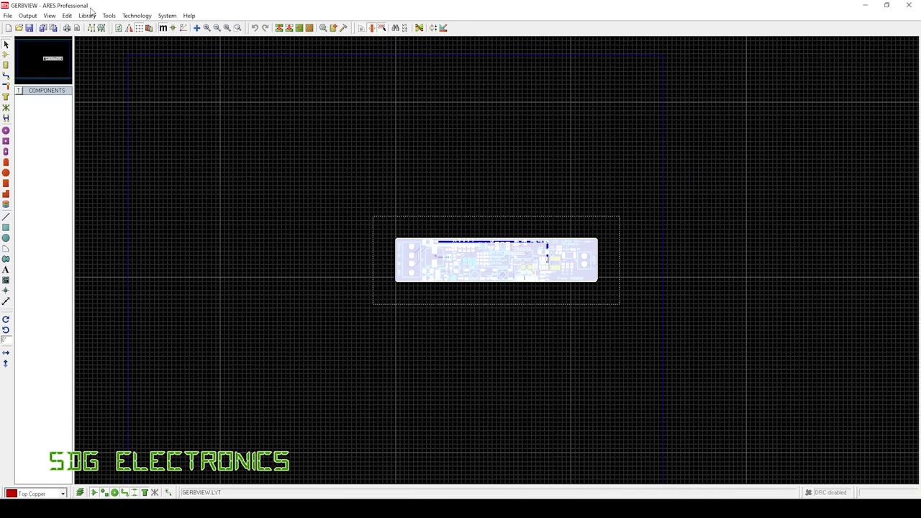
click(29, 16)
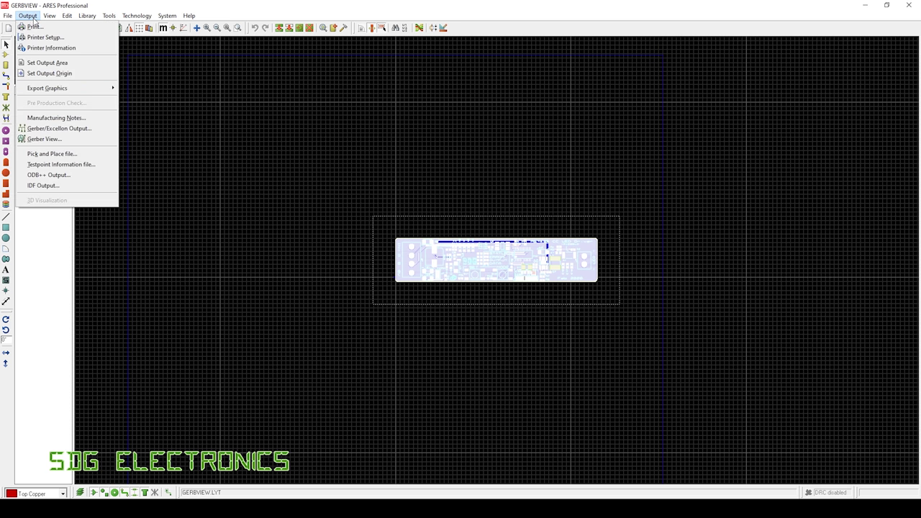
mouse_move(50, 17)
click(39, 105)
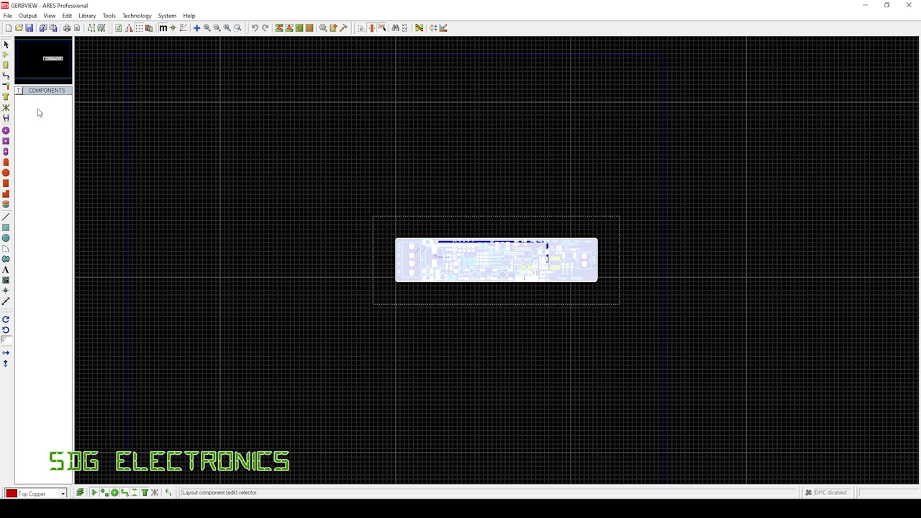
click(8, 229)
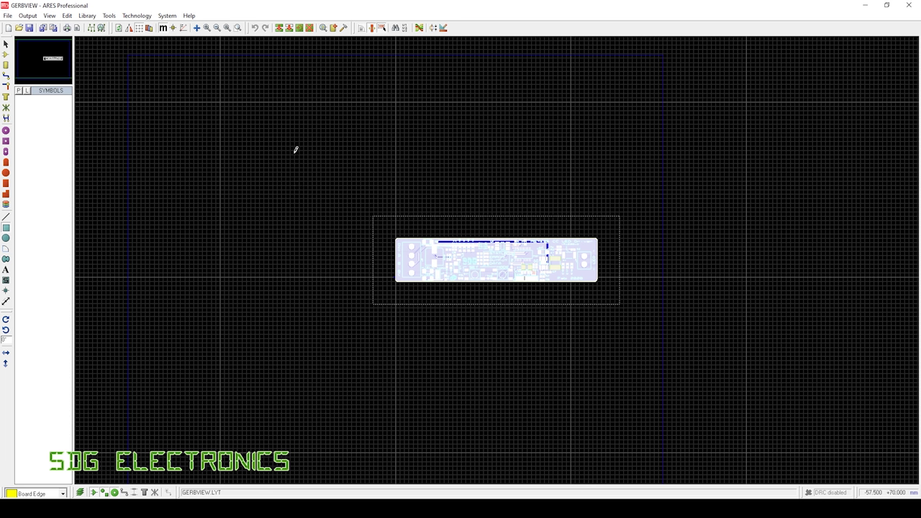
Draw and enlarge a Board Edge rectangle as the panel outline
click(271, 102)
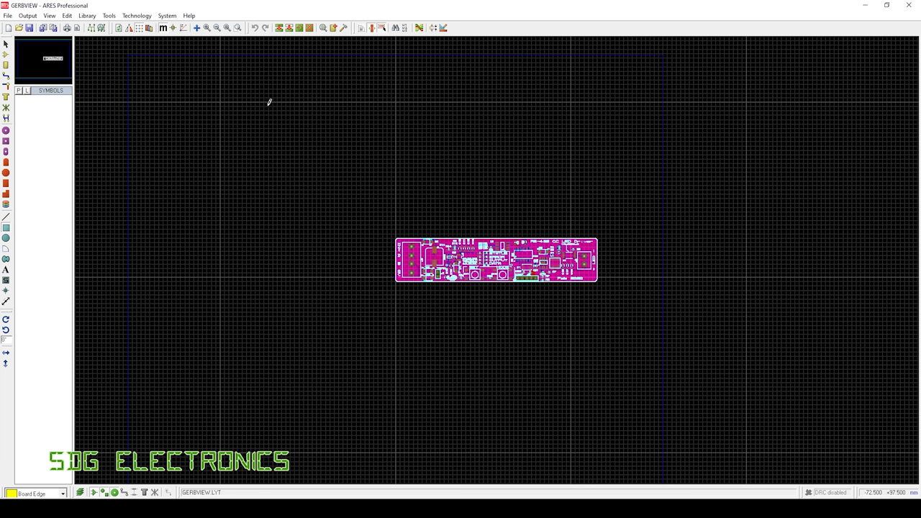
drag(286, 121, 548, 383)
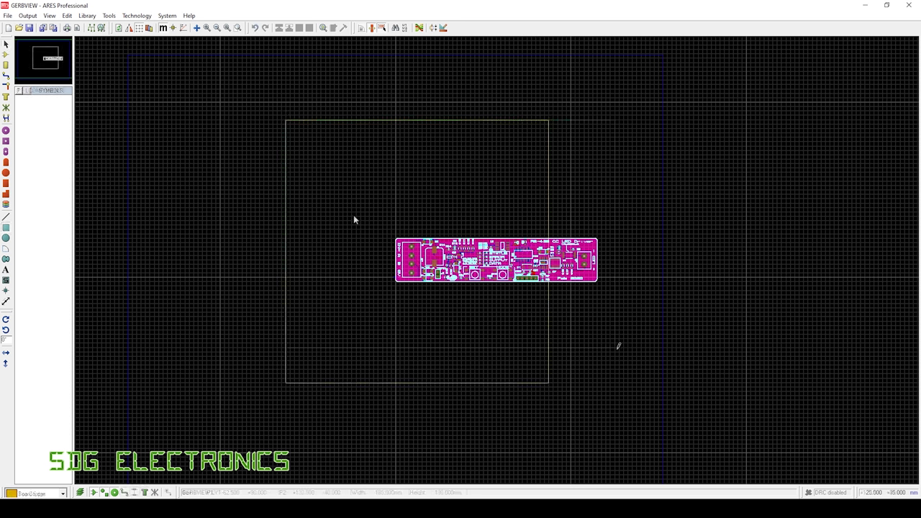
drag(354, 214, 627, 312)
Block-copy the selected board three times, stacking the copies vertically below the original
drag(592, 286, 508, 187)
scroll(496, 260, up, 1)
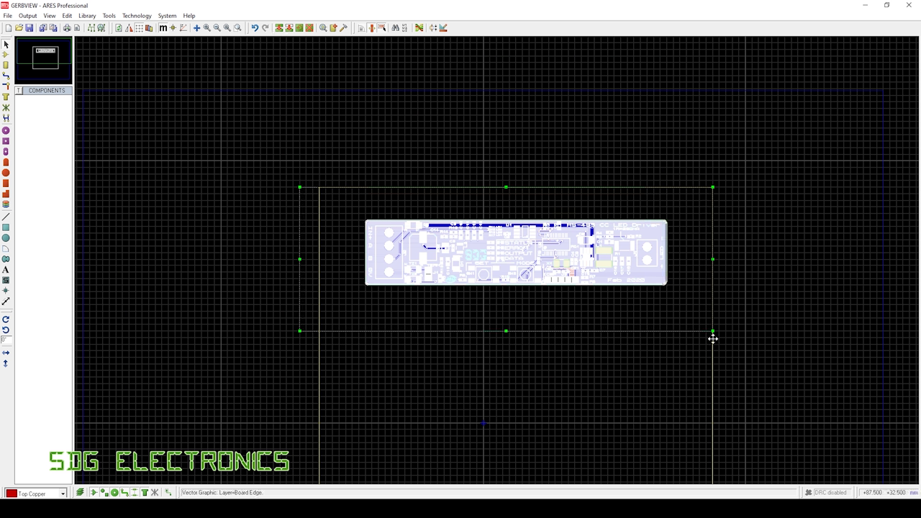
drag(713, 335, 713, 421)
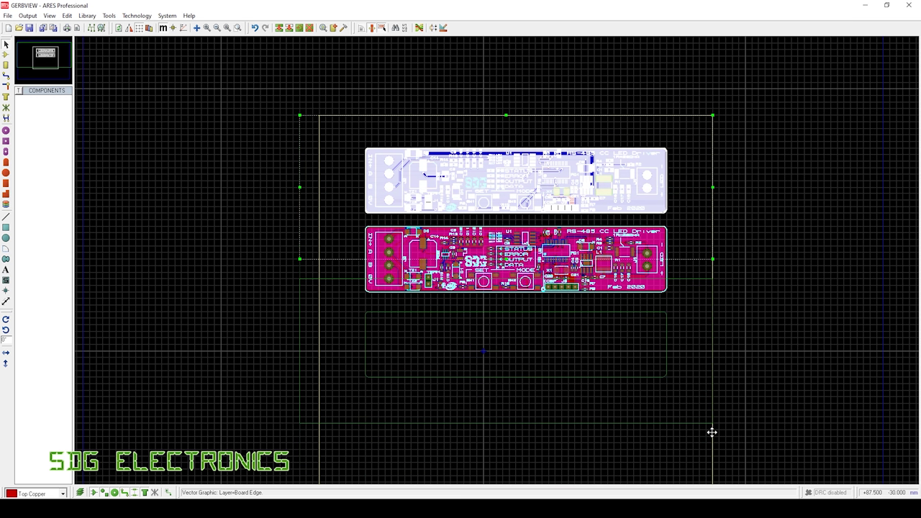
click(712, 425)
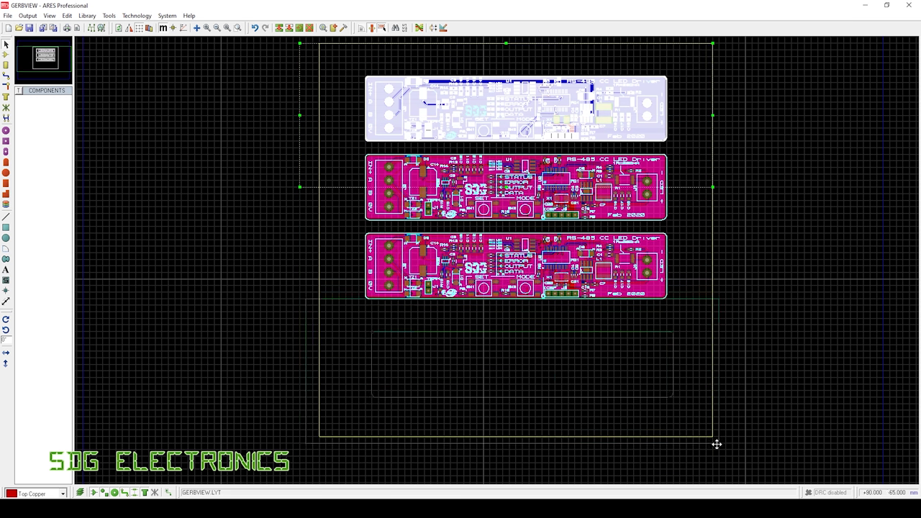
click(719, 435)
right_click(754, 407)
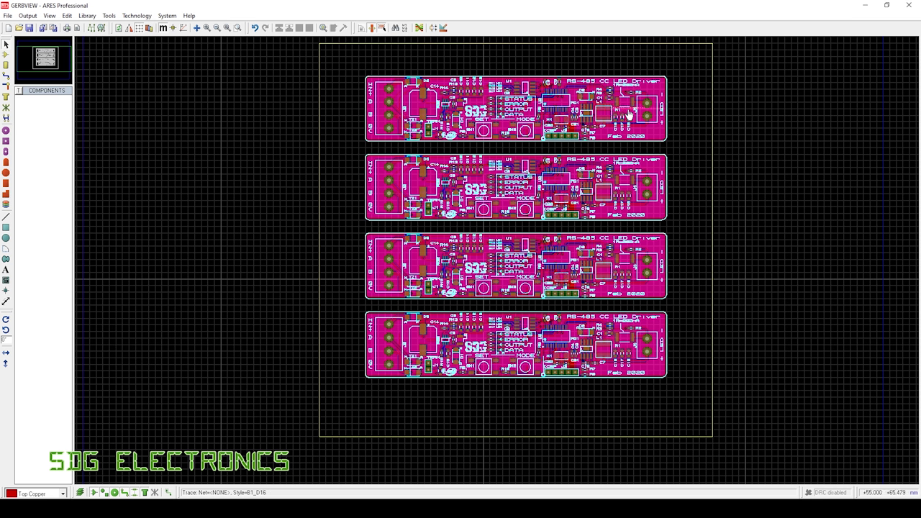
Zoom in and out to inspect the Panelised 1x4 LEDModule_NetworkDimmable_PANEL layout
scroll(496, 120, up, 1)
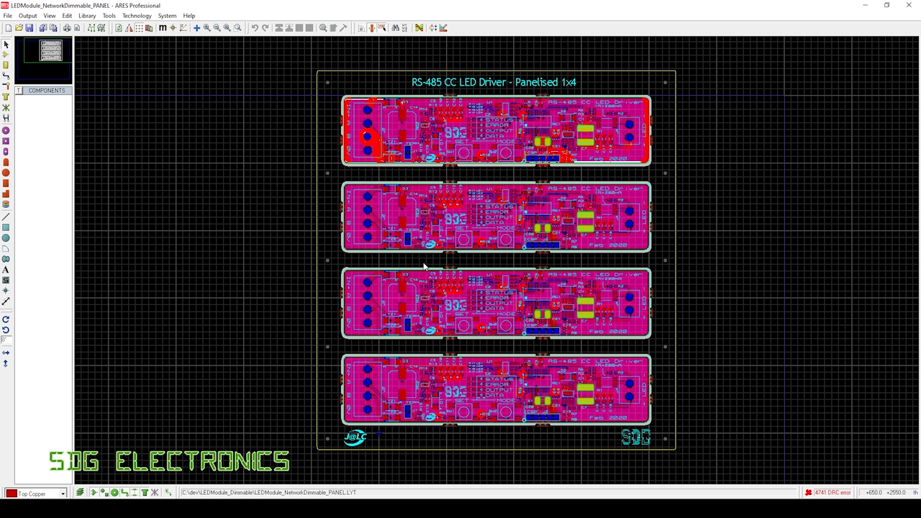
scroll(495, 265, up, 4)
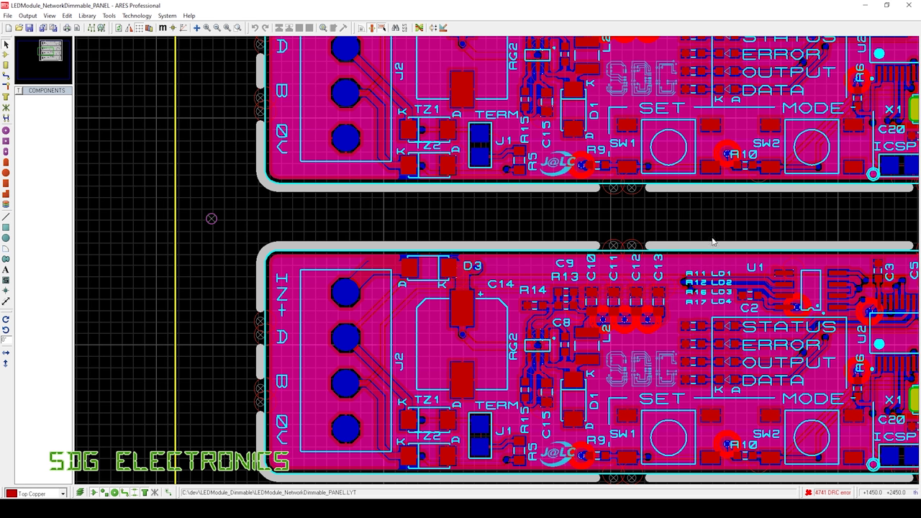
scroll(712, 242, down, 4)
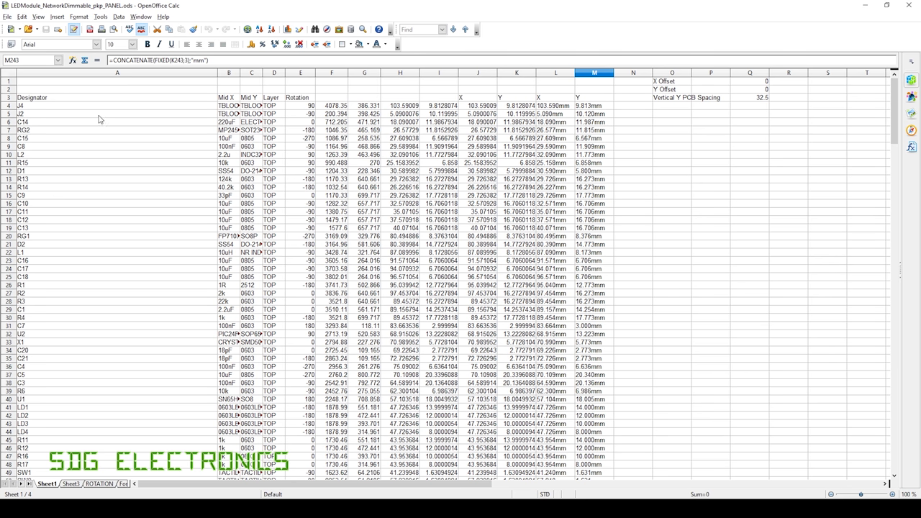
Scroll the pick-and-place sheet and inspect the thou-to-mm conversion formula in H63
scroll(61, 116, down, 6)
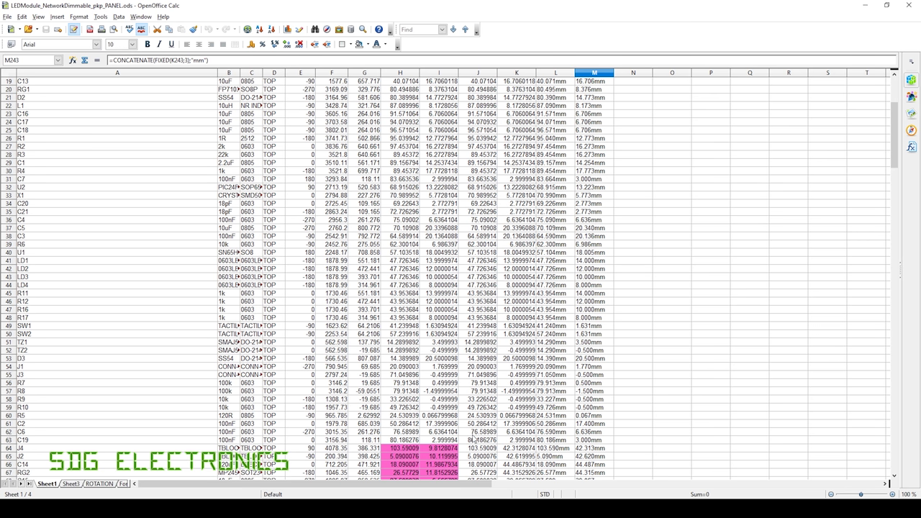
click(393, 440)
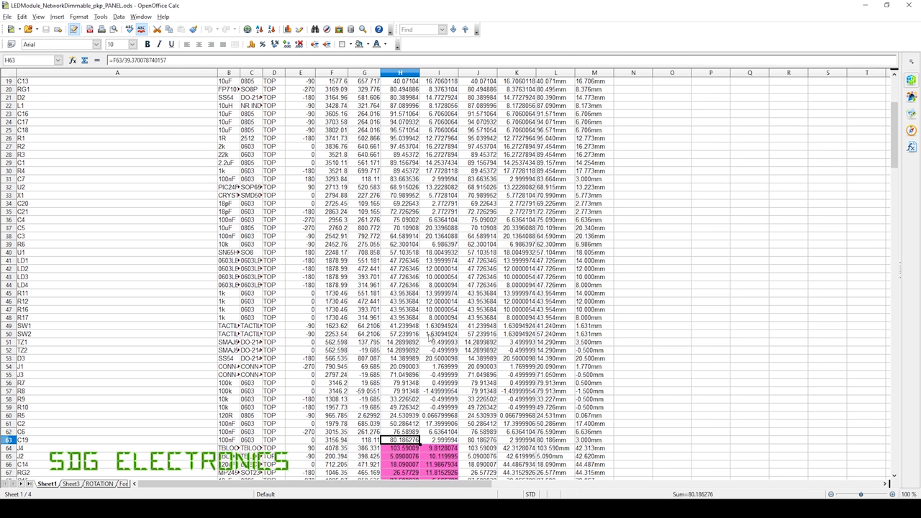
scroll(428, 333, up, 6)
scroll(429, 330, down, 1)
scroll(428, 331, down, 7)
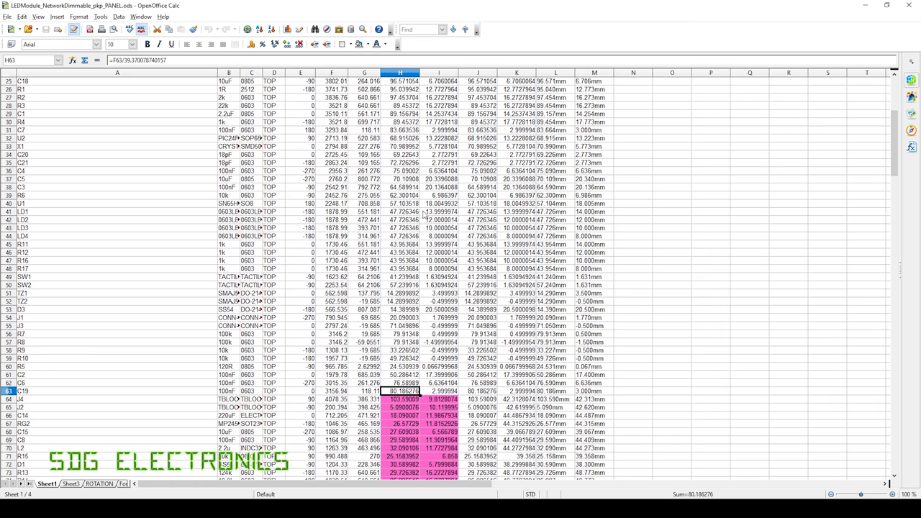
scroll(397, 341, down, 20)
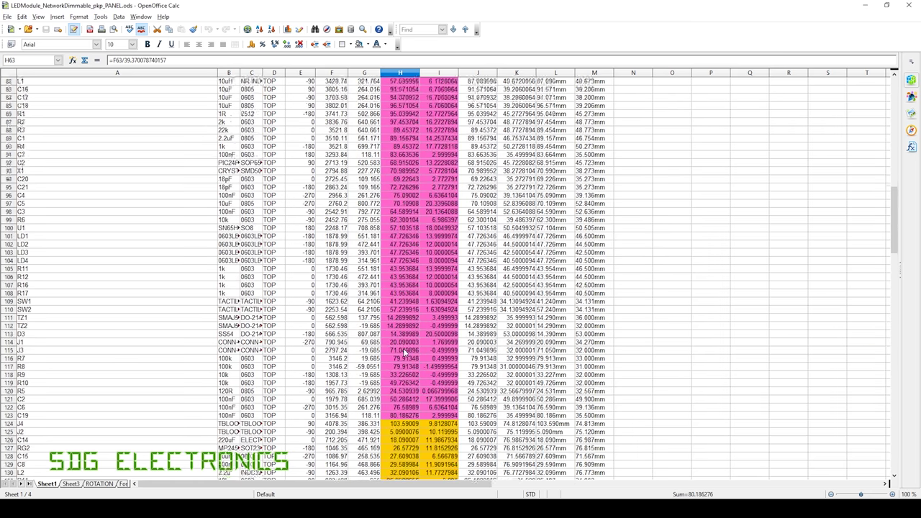
Scroll through the repeated rows and inspect the CONCATENATE(FIXED()) mm formula in M4
scroll(405, 350, down, 6)
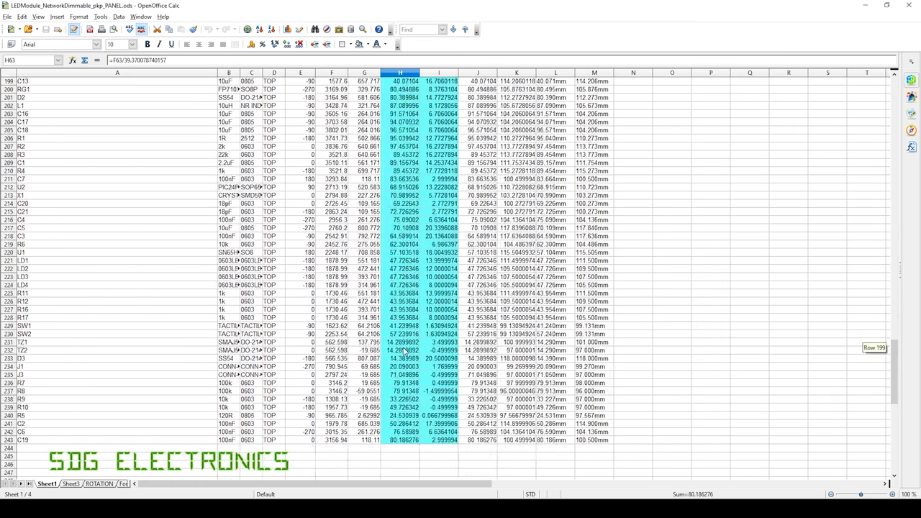
scroll(405, 350, up, 11)
scroll(406, 350, up, 20)
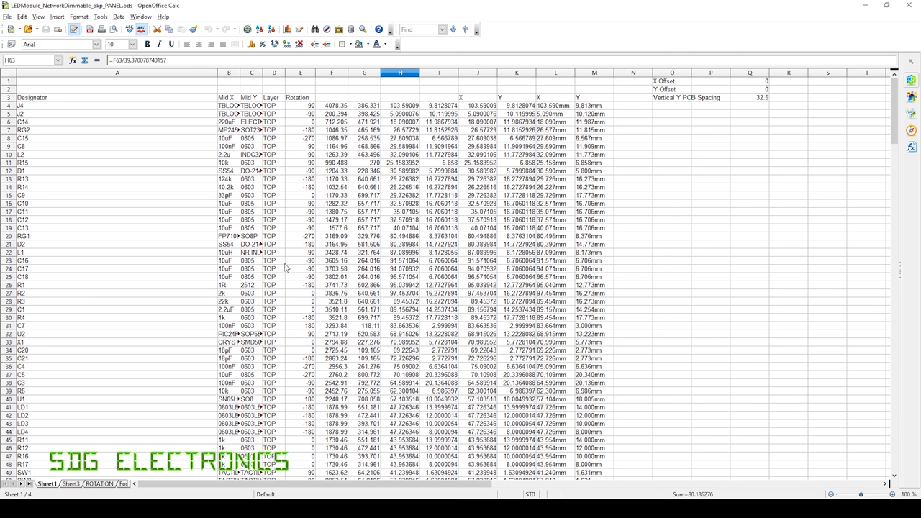
scroll(557, 229, down, 9)
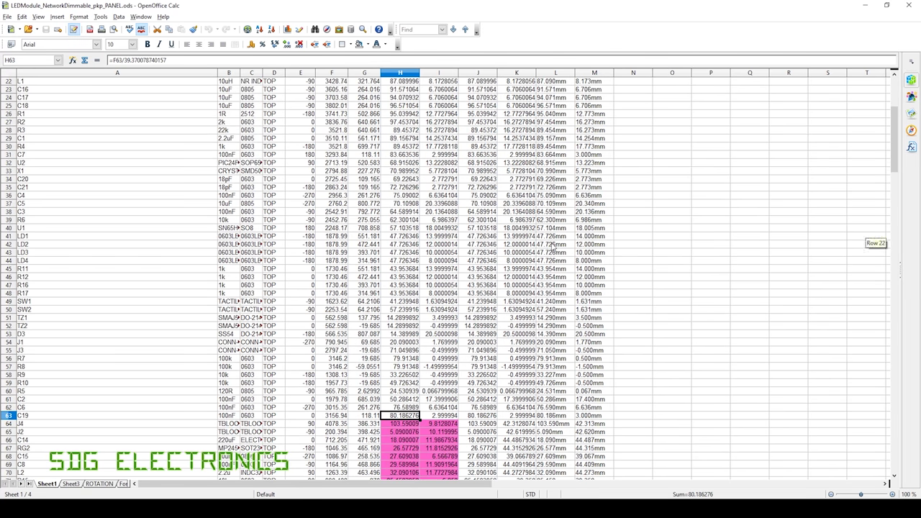
scroll(613, 338, up, 9)
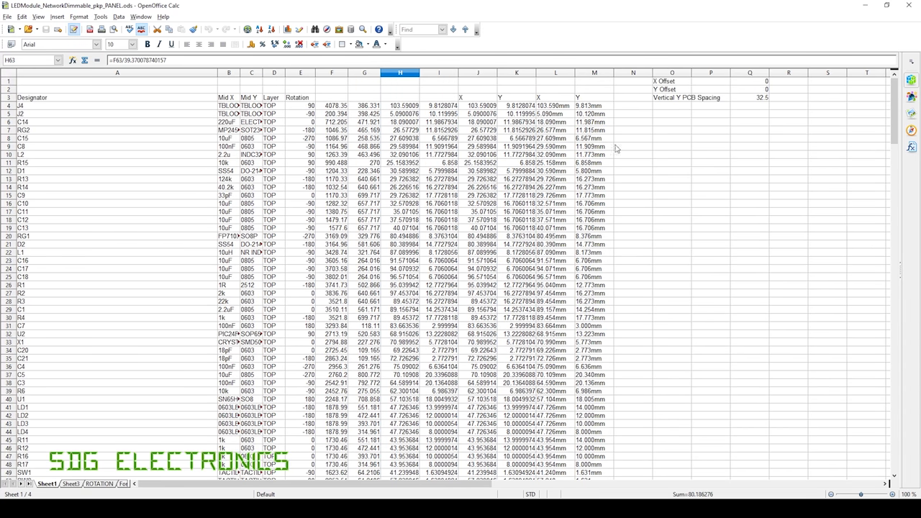
click(595, 107)
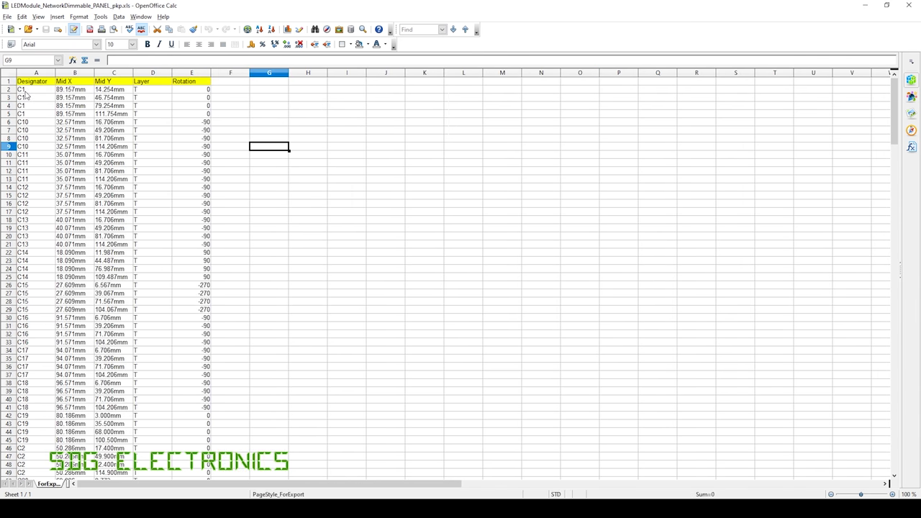
Check rows A2–A5 for the four C1 panel copies and select their Mid Y values C2:C5
click(27, 90)
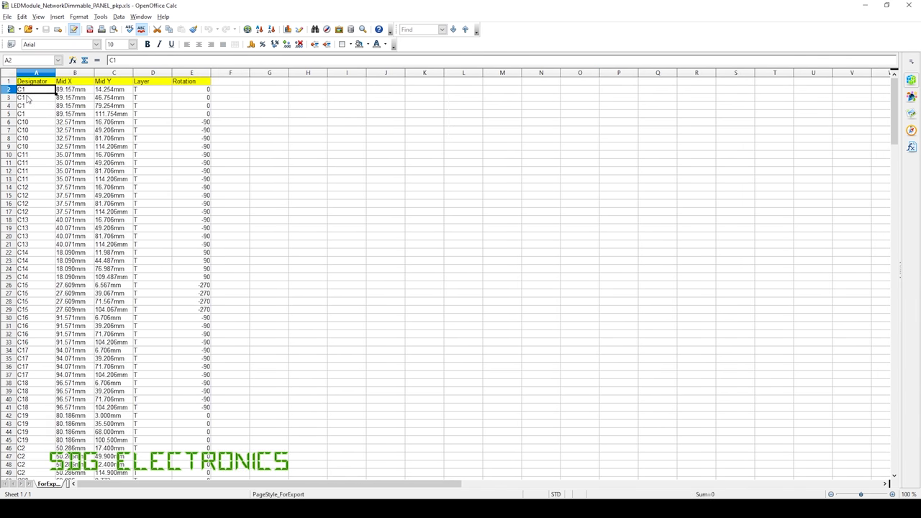
click(28, 98)
click(29, 105)
click(31, 114)
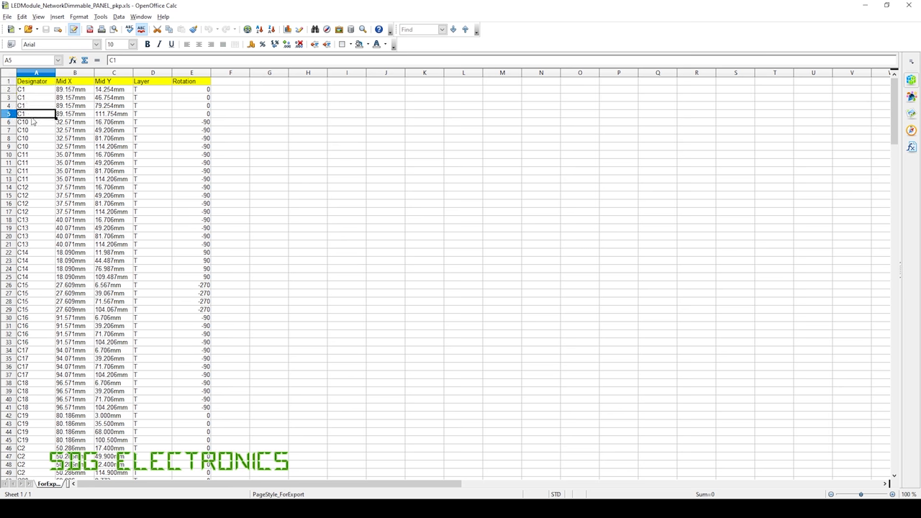
click(34, 91)
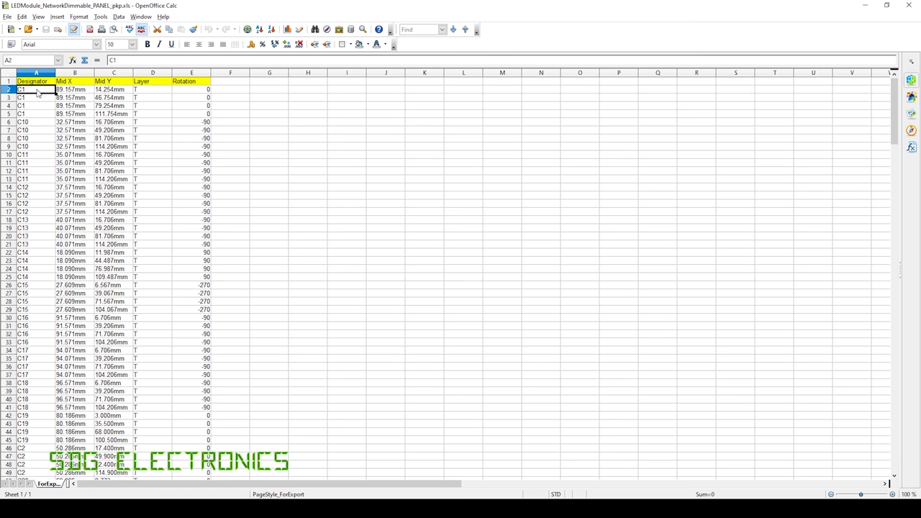
drag(113, 91, 118, 115)
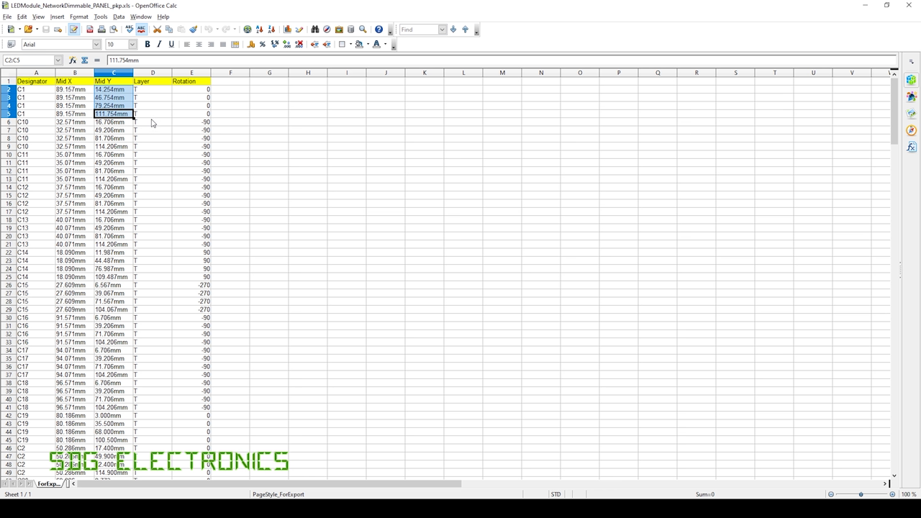
click(74, 84)
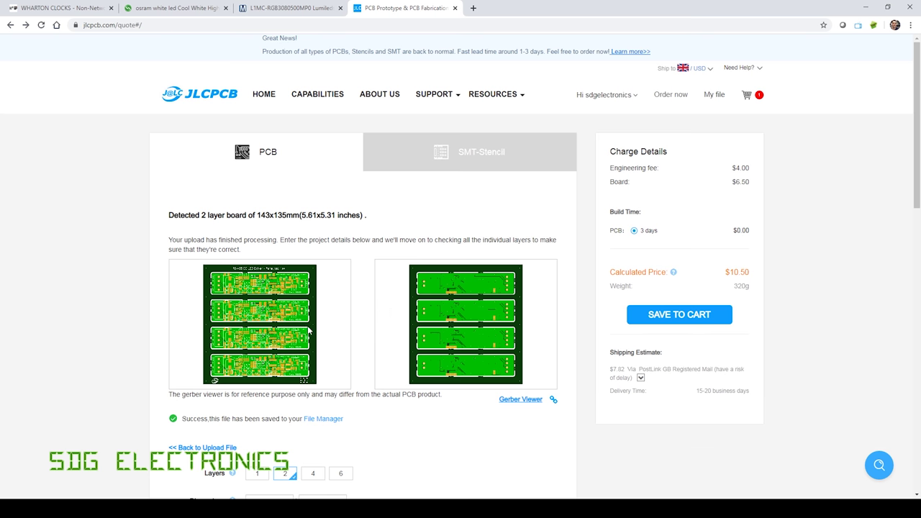
Enable SMT Assembly for the top side only and confirm the options
scroll(342, 298, down, 6)
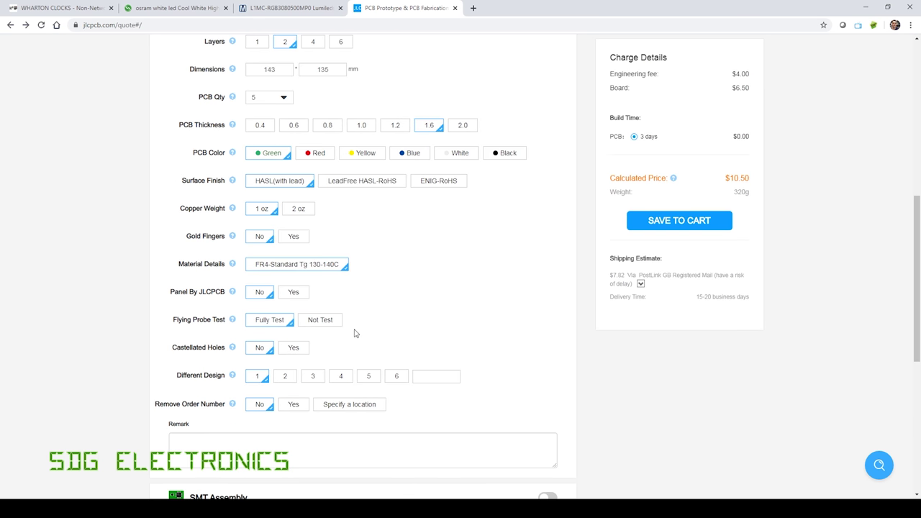
scroll(338, 341, down, 2)
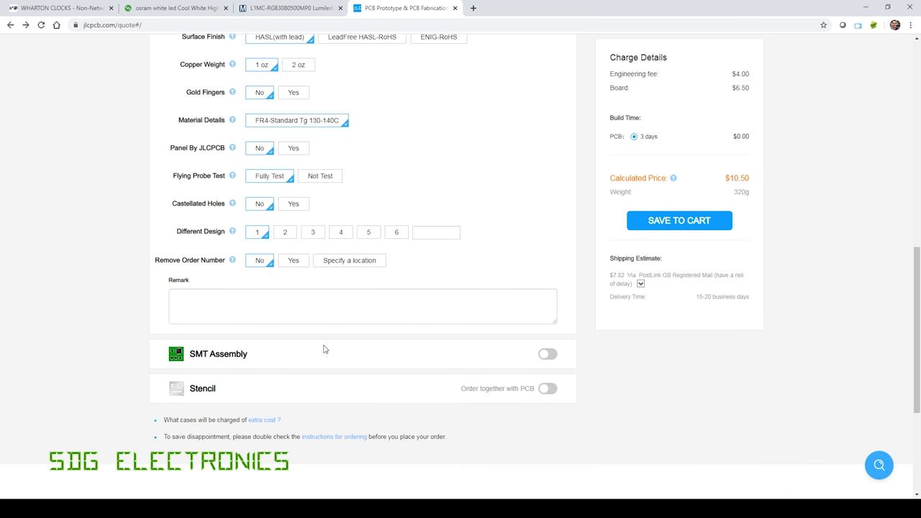
click(547, 355)
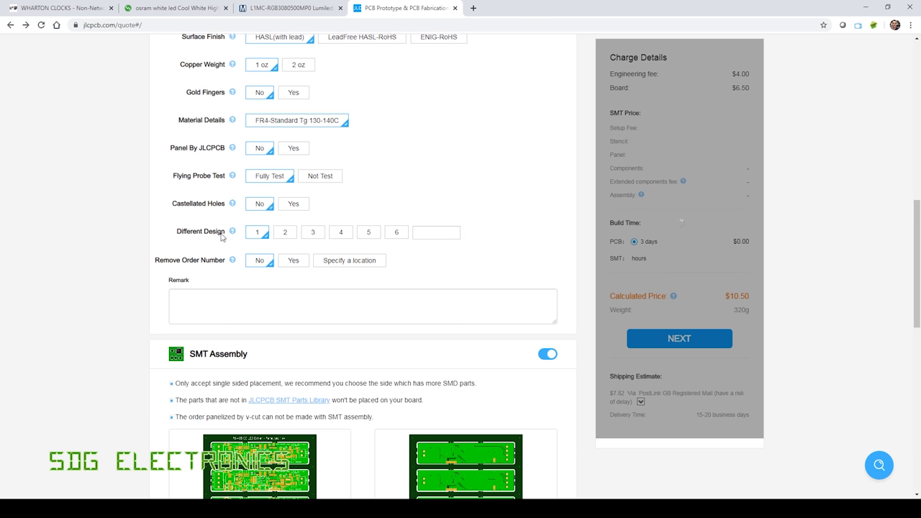
scroll(225, 235, down, 3)
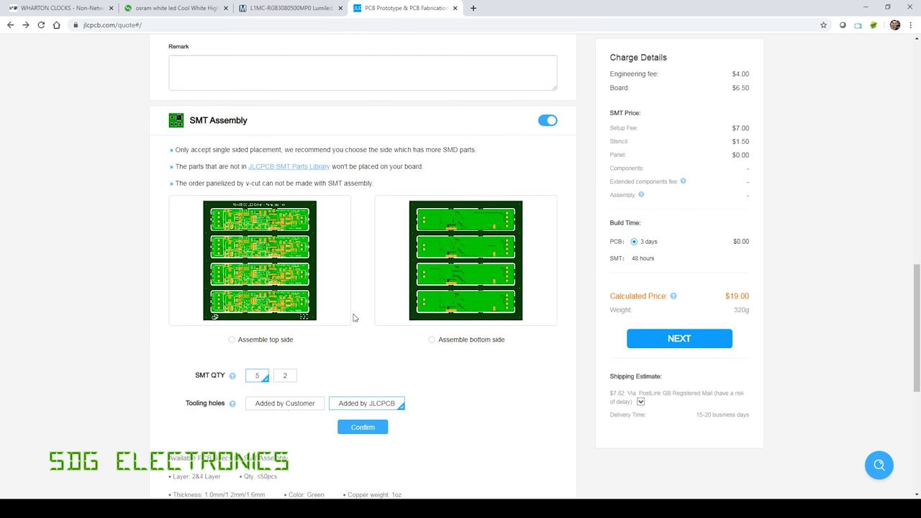
click(231, 333)
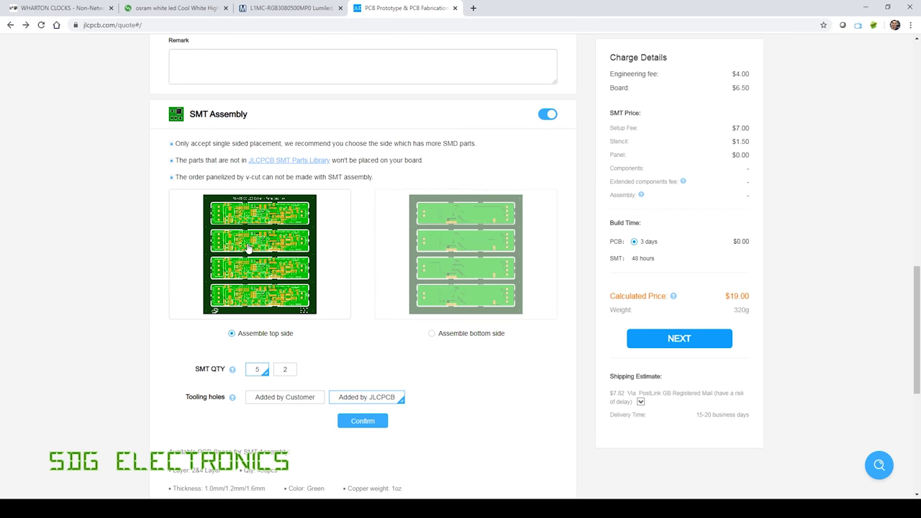
click(367, 420)
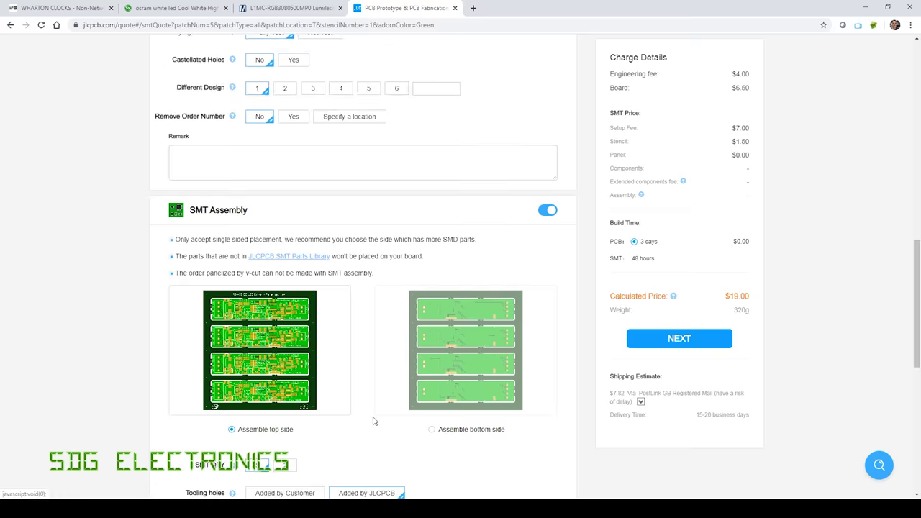
Upload LEDModule_NetworkDimmable_BOM.xls and the PANEL_pkp.xls placement file, then proceed through parts selection
click(246, 225)
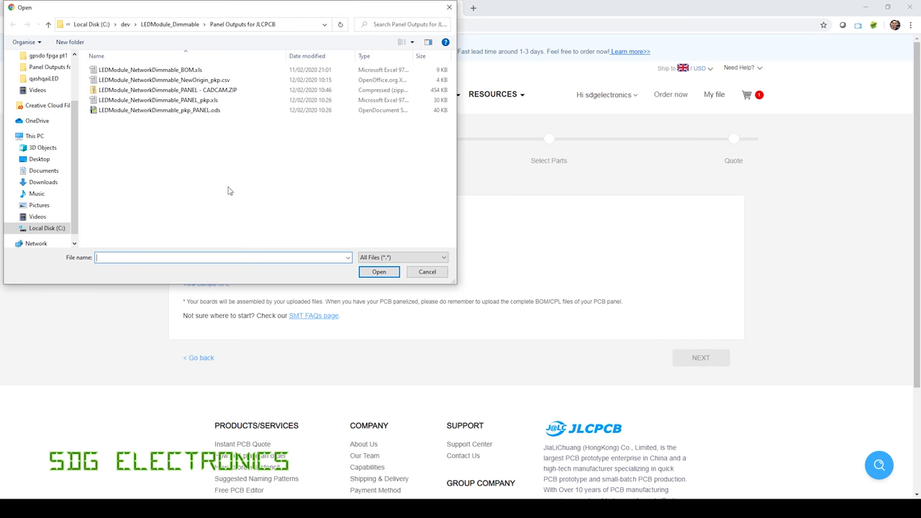
double_click(149, 70)
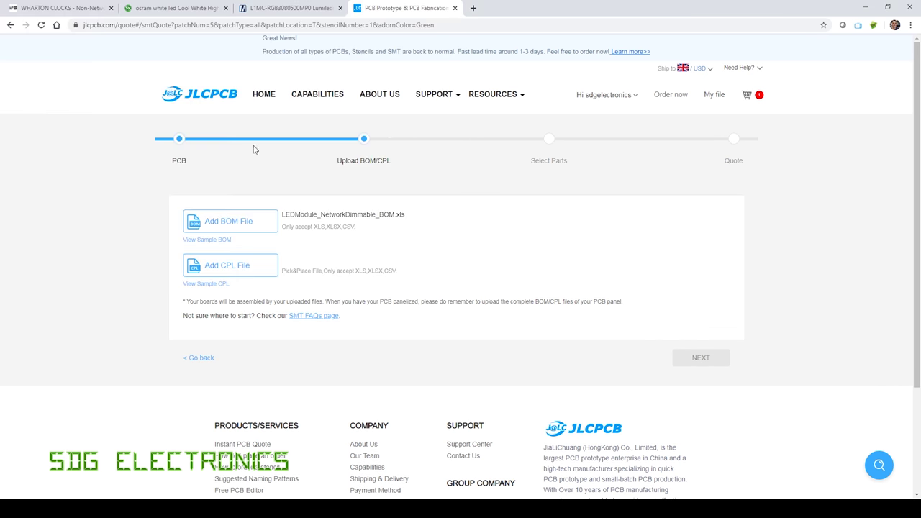
click(258, 272)
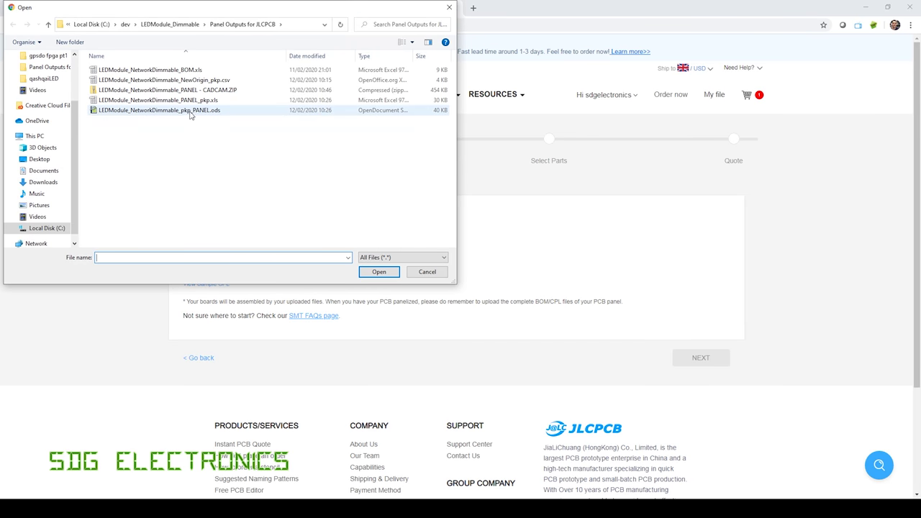
double_click(144, 101)
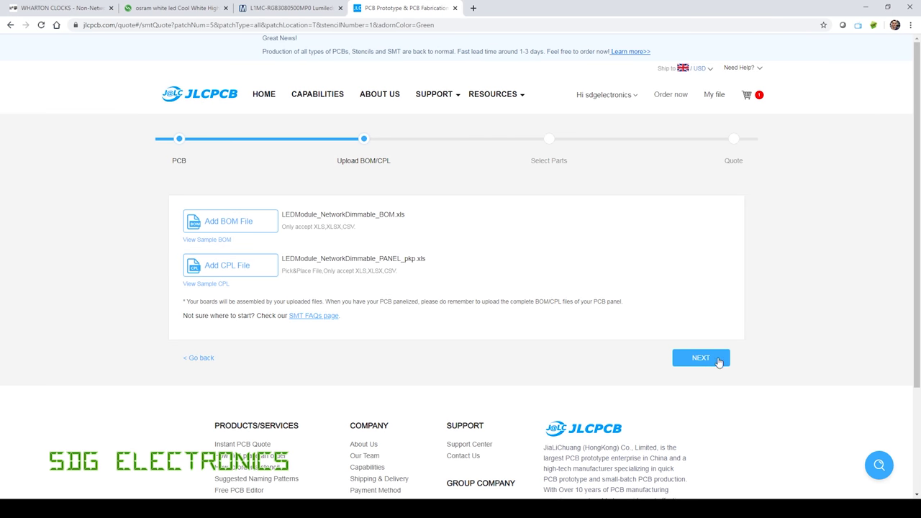
click(714, 359)
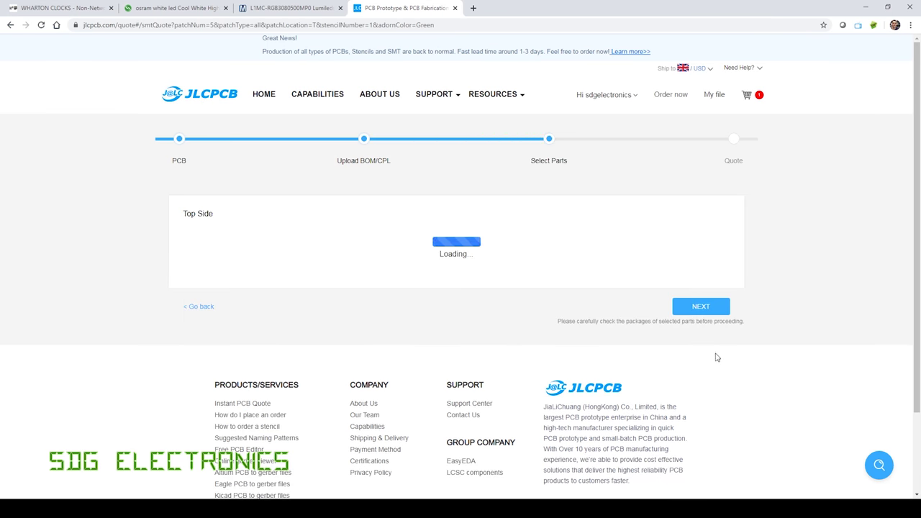
click(700, 306)
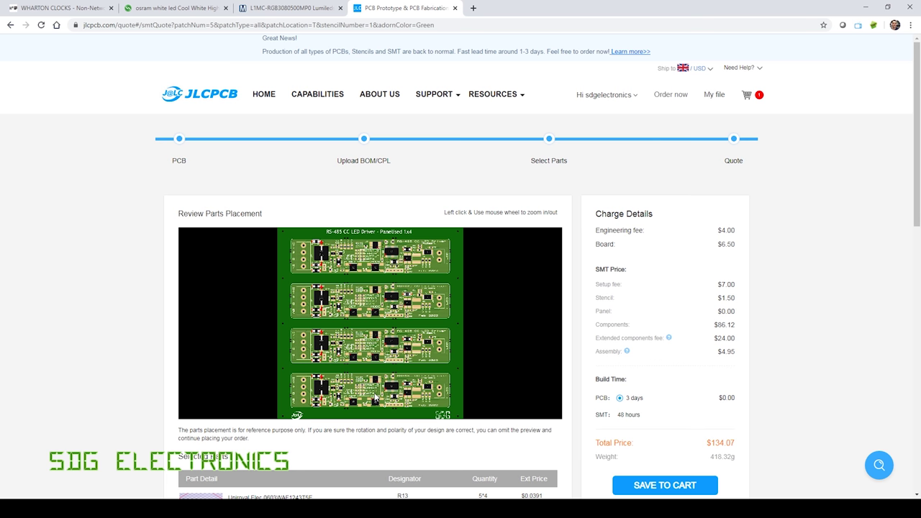
scroll(374, 396, down, 2)
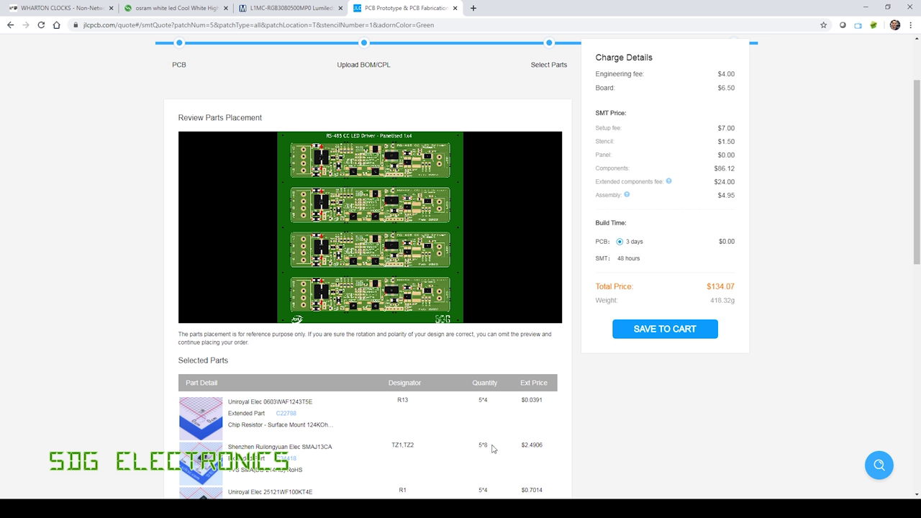